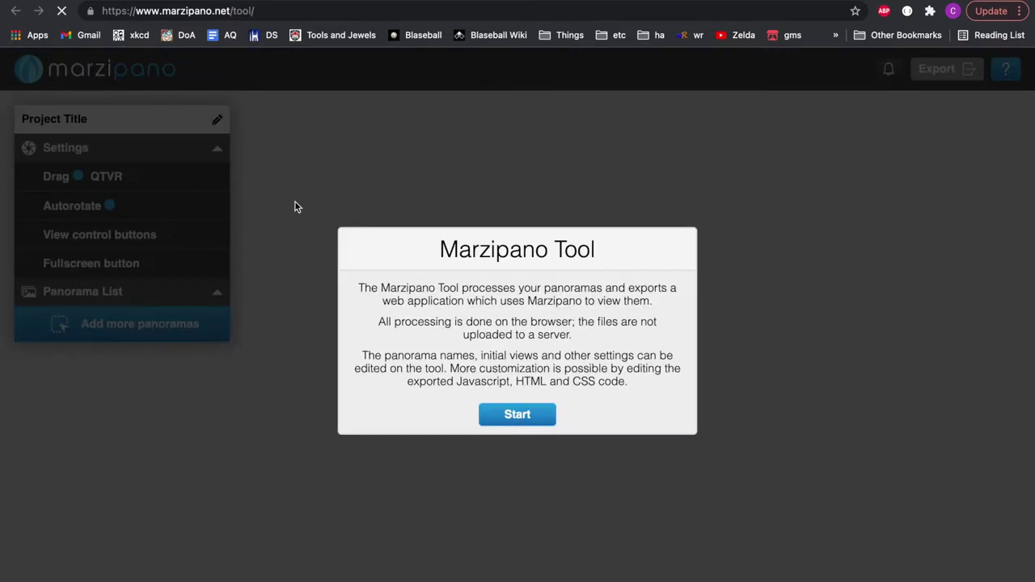
Step: Start a new, empty panorama project from the Marzipano Tool intro card
left_click(504, 429)
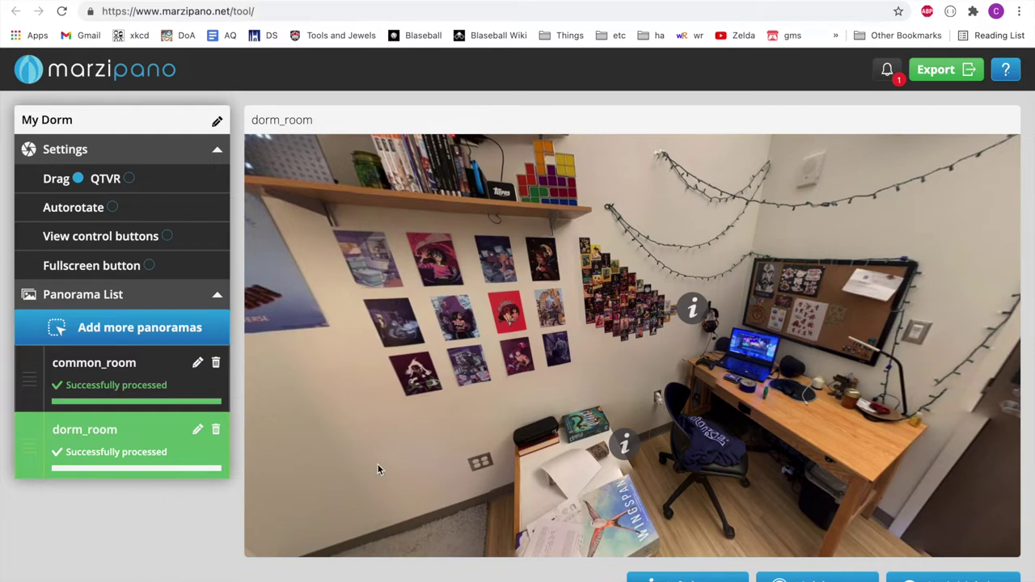
mouse_move(624, 443)
mouse_move(692, 308)
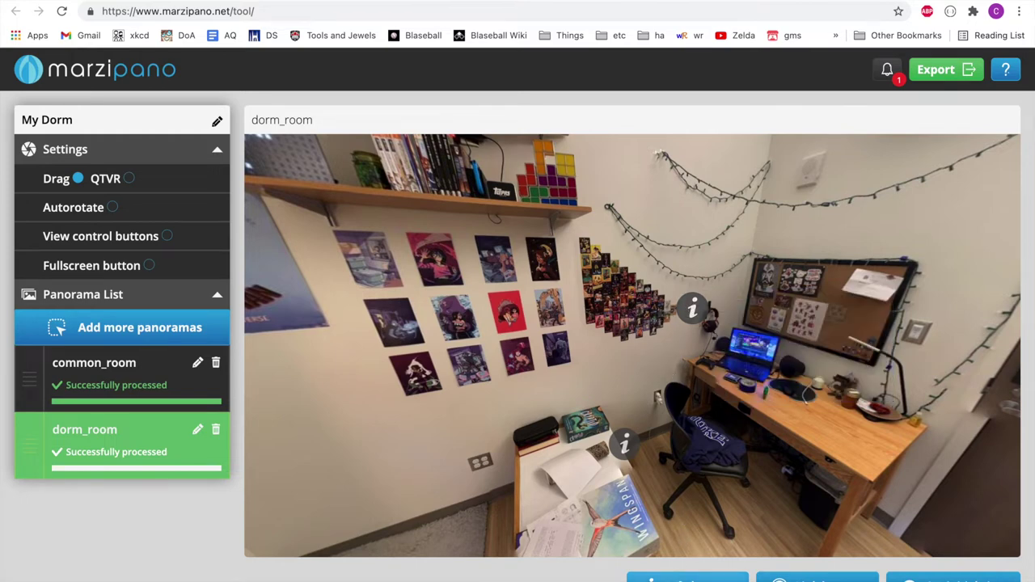
Step: Add an info hotspot to dorm_room beside the posters and confirm its placeholder Title and Text
left_click(662, 576)
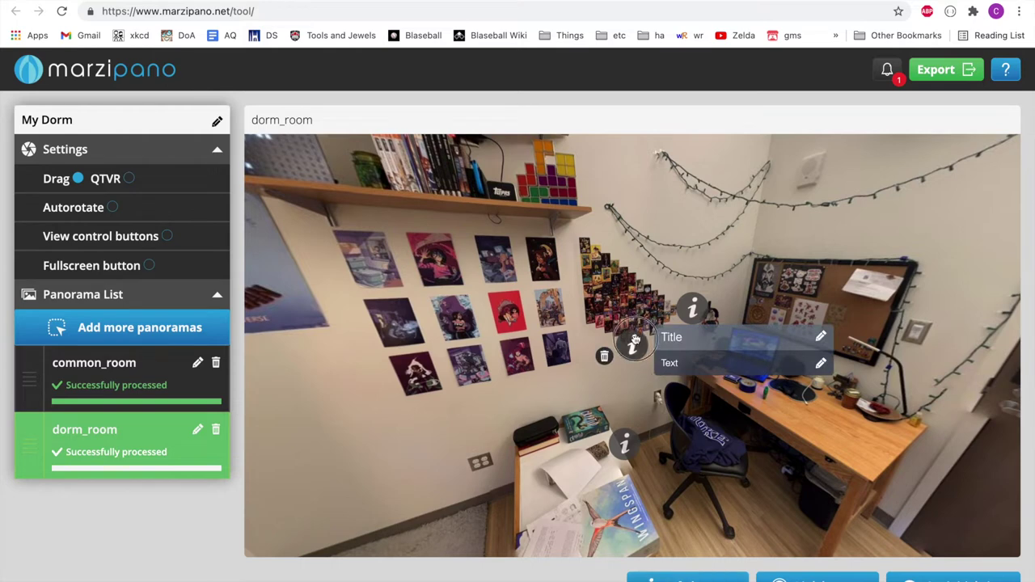
left_click_drag(590, 364, 337, 422)
left_click(522, 419)
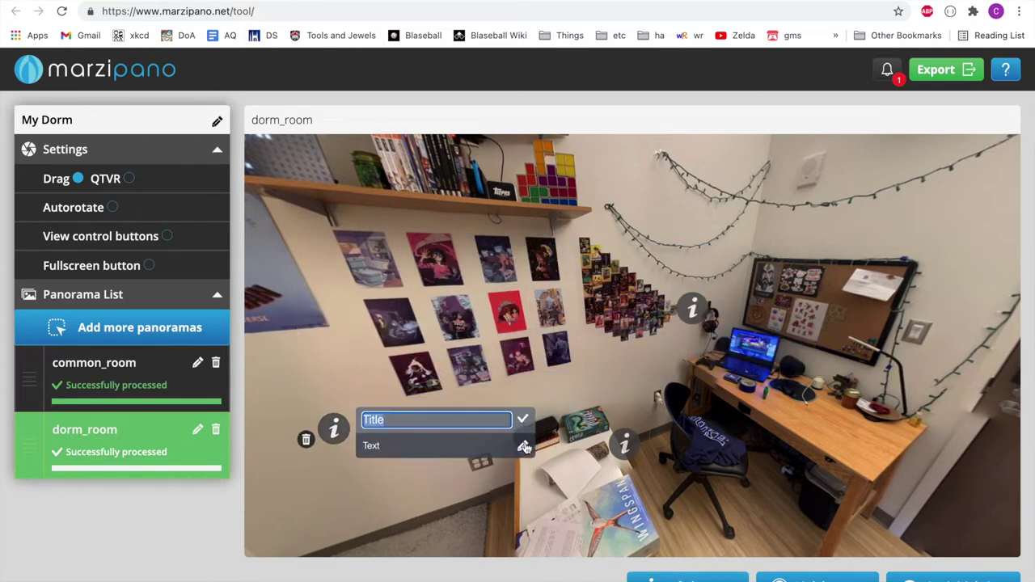
left_click(523, 446)
left_click(524, 443)
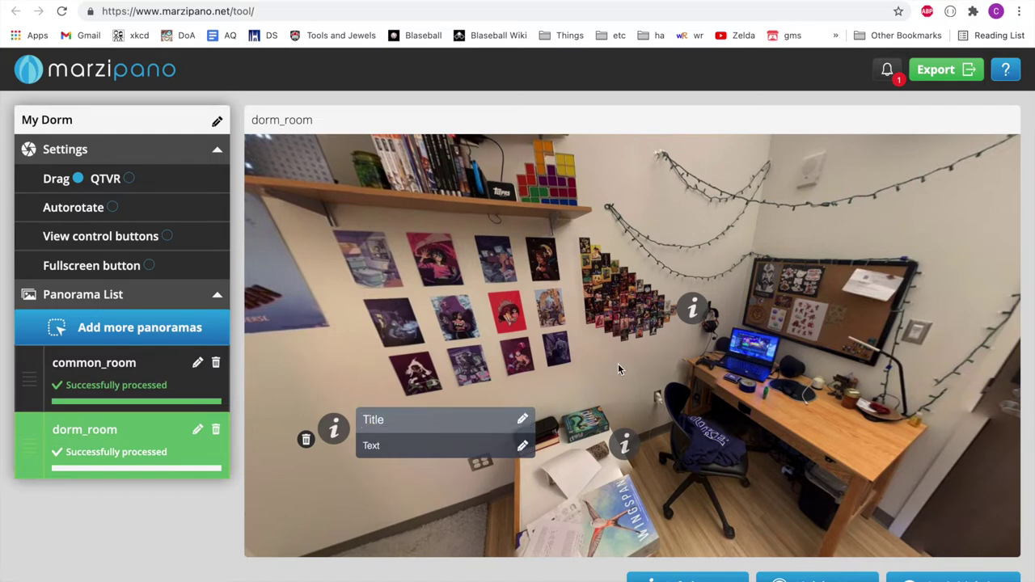
Step: Rotate the dorm_room view toward the desk, the door and the link hotspot
left_click_drag(746, 426, 658, 420)
left_click_drag(819, 514, 656, 489)
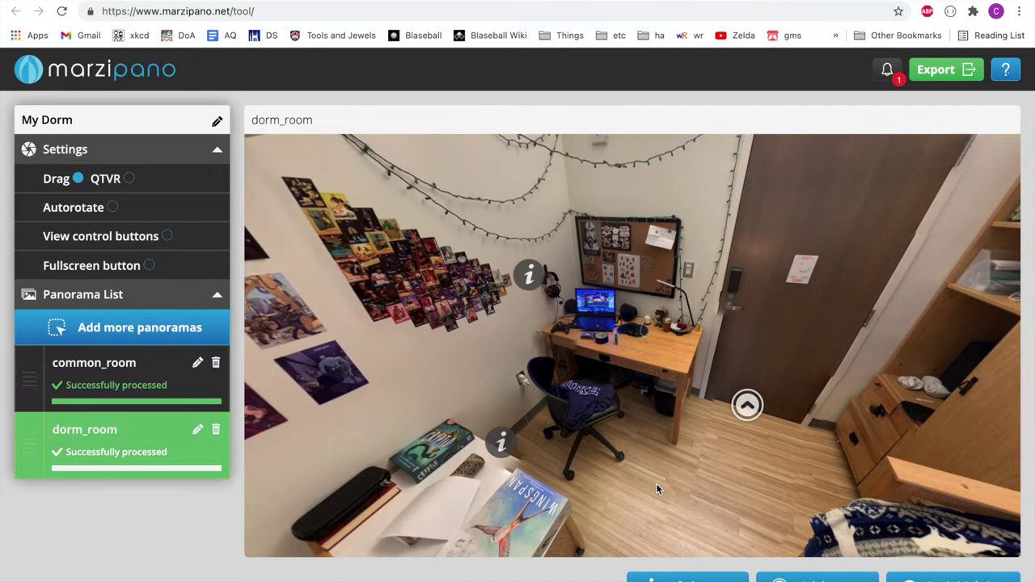
left_click_drag(701, 474, 671, 456)
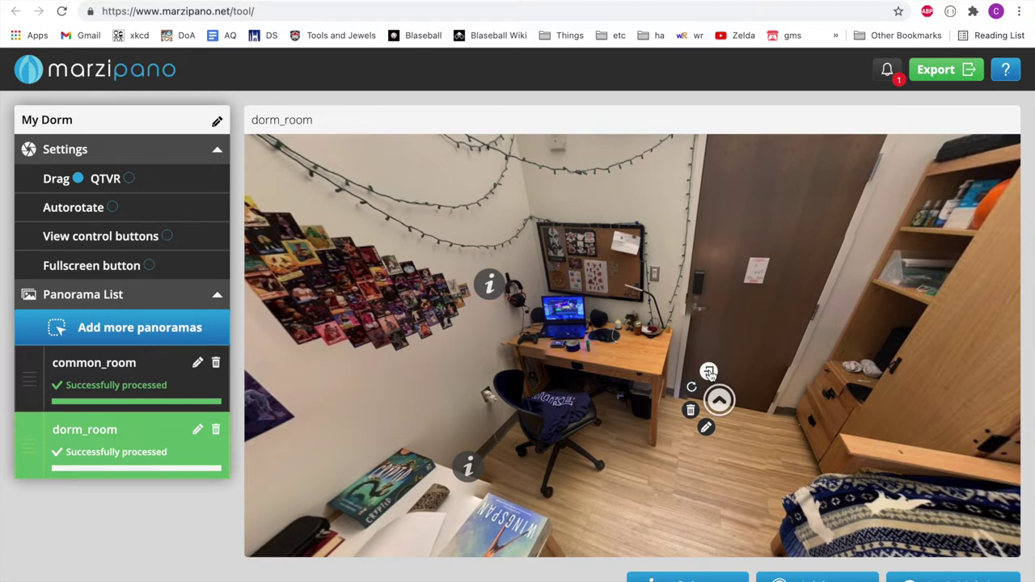
Step: Jump to the common_room panorama and turn toward the curtain, door and hallway
left_click(709, 372)
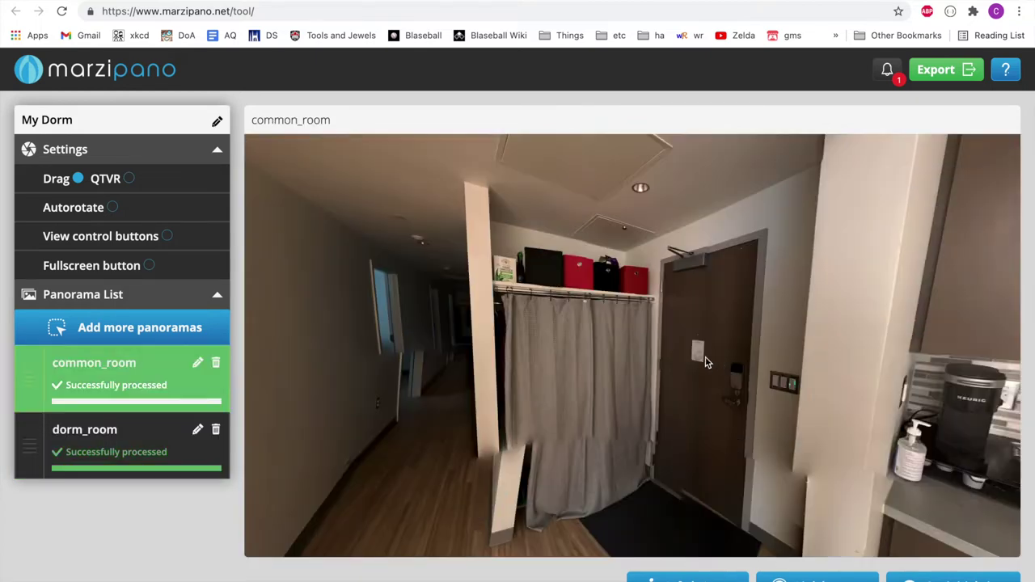
left_click_drag(647, 366, 462, 350)
left_click_drag(512, 321, 652, 342)
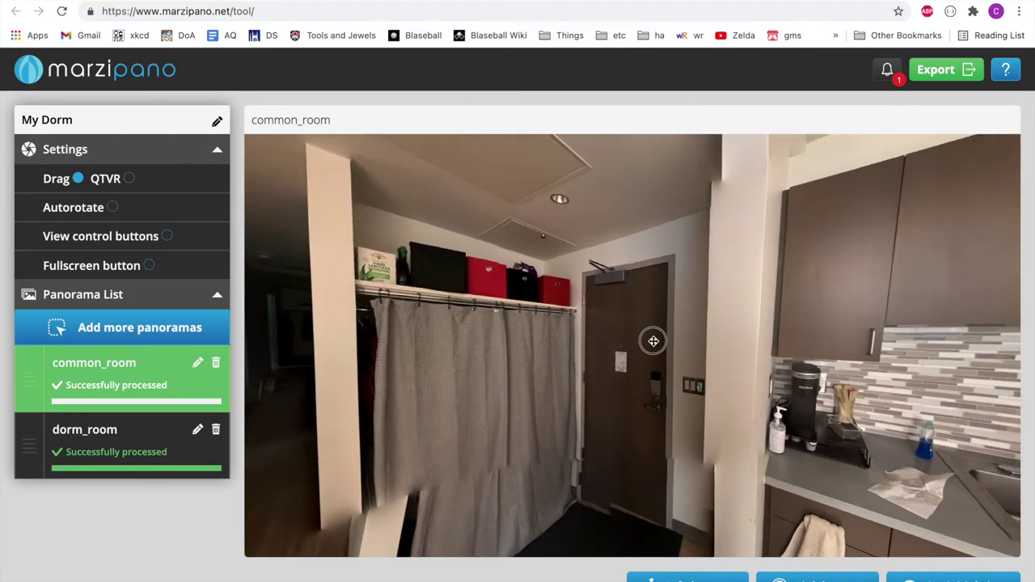
left_click_drag(483, 363, 652, 370)
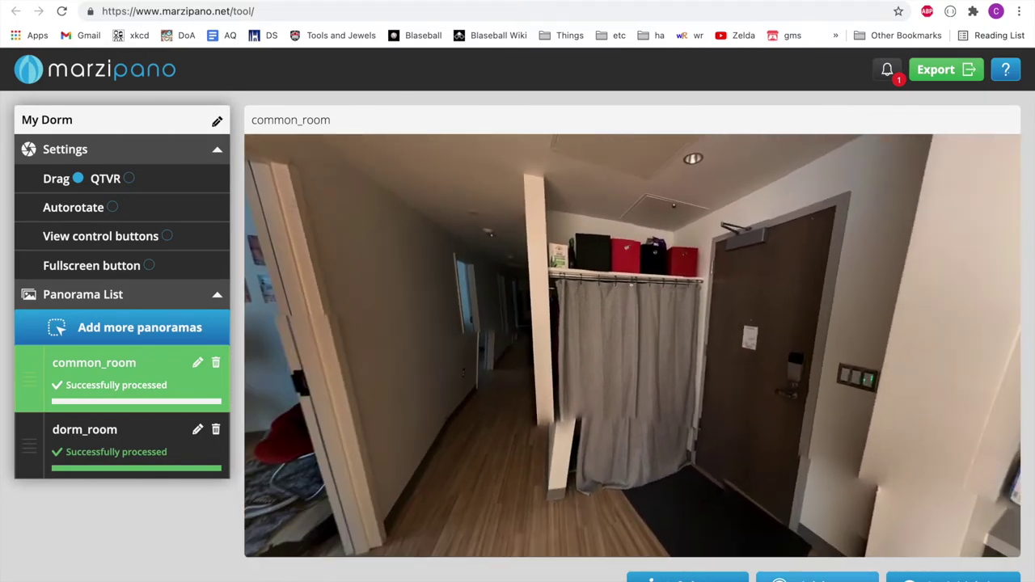
Step: Add an arrow link hotspot near the hallway floor targeting dorm_room, then follow it
left_click(816, 575)
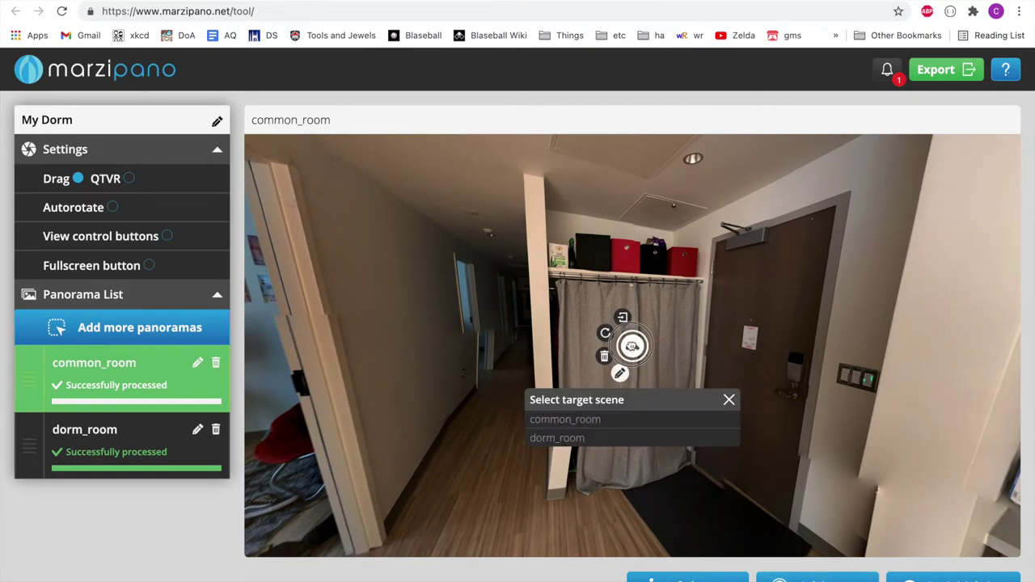
left_click_drag(620, 320, 449, 473)
left_click(450, 465)
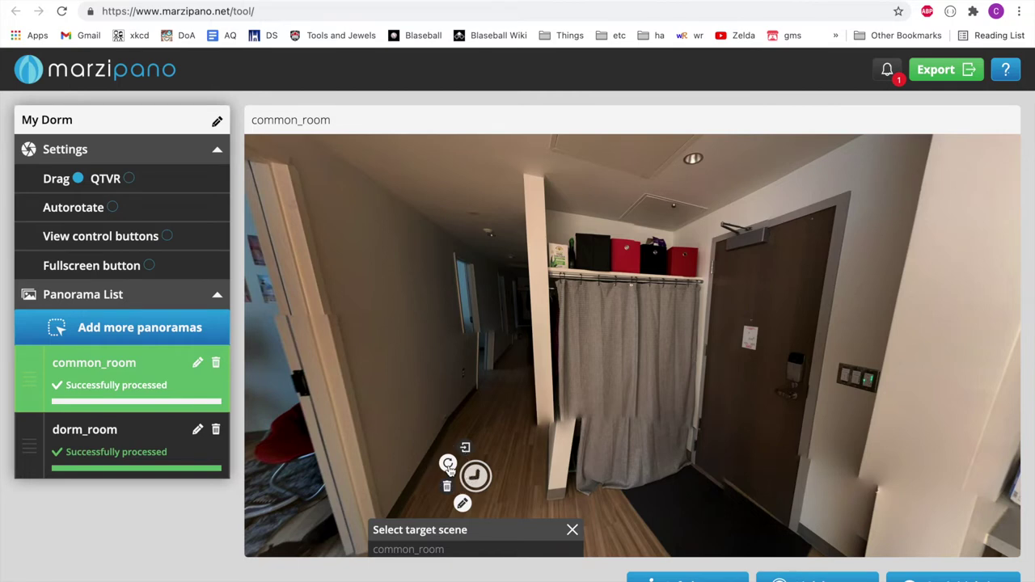
left_click(449, 465)
left_click(450, 465)
left_click_drag(511, 436, 554, 406)
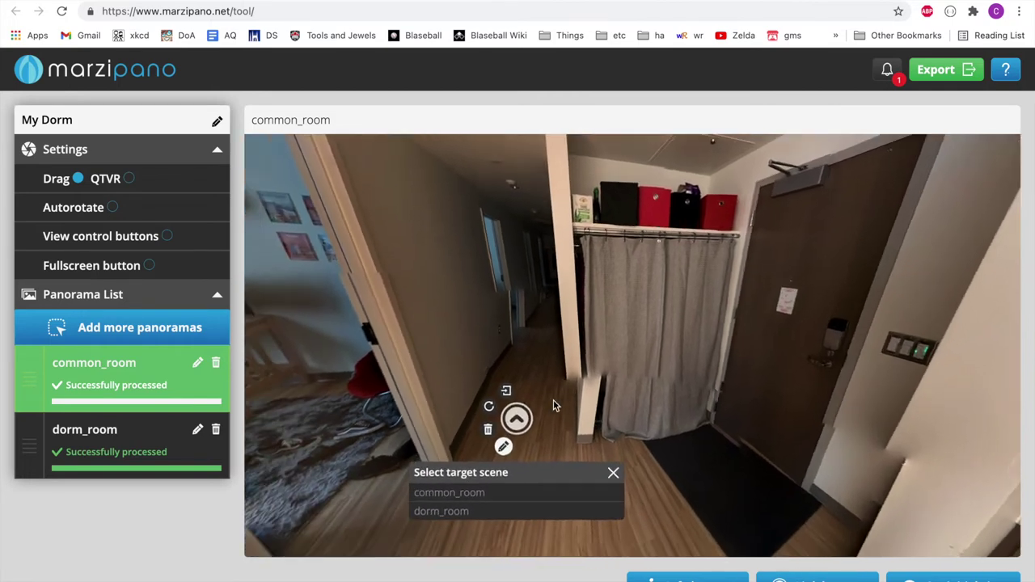
left_click(506, 509)
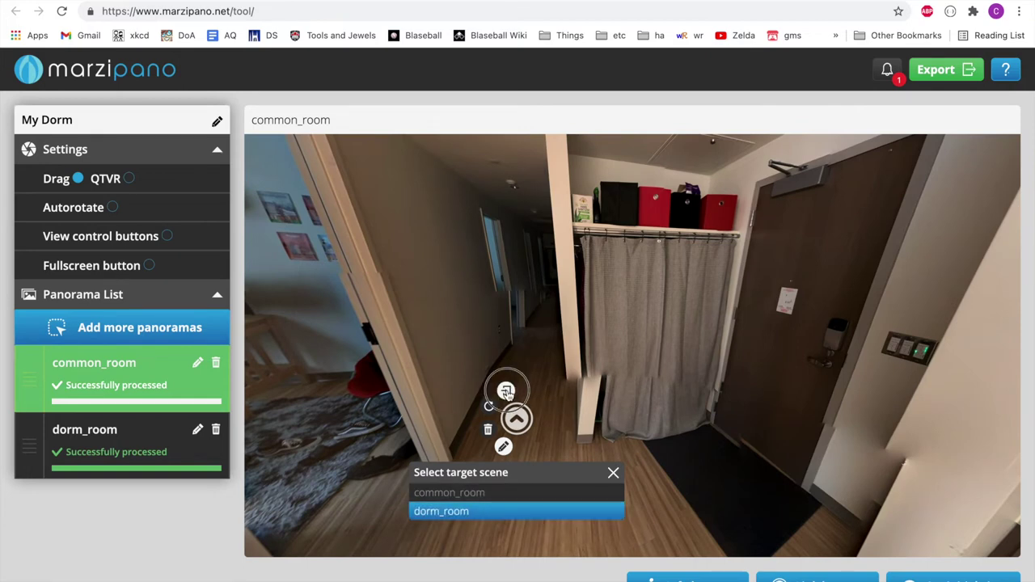
left_click(506, 391)
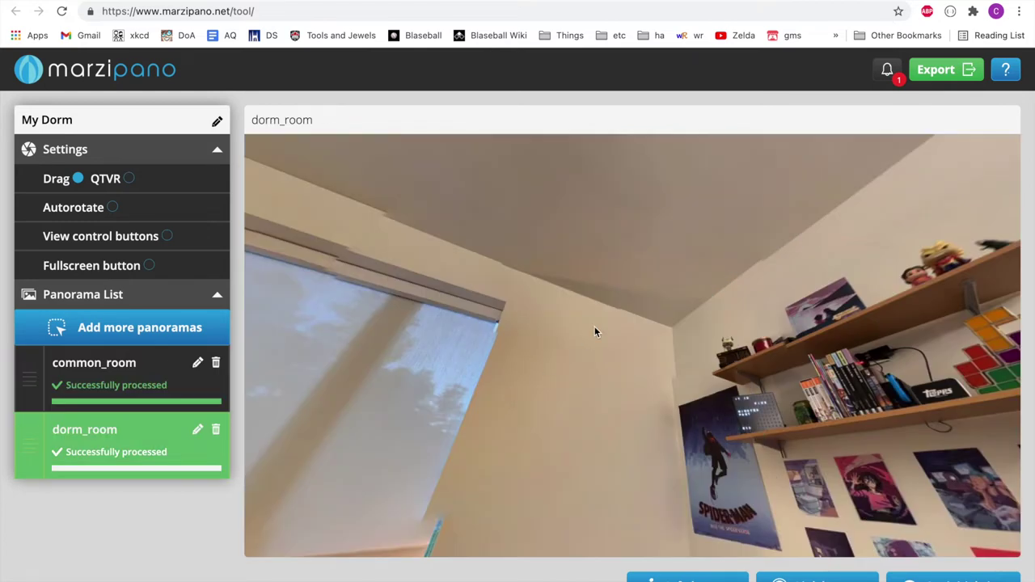
Step: Face dorm_room toward the shelves and Spider-Man poster and set that as the initial view
left_click_drag(593, 278, 603, 299)
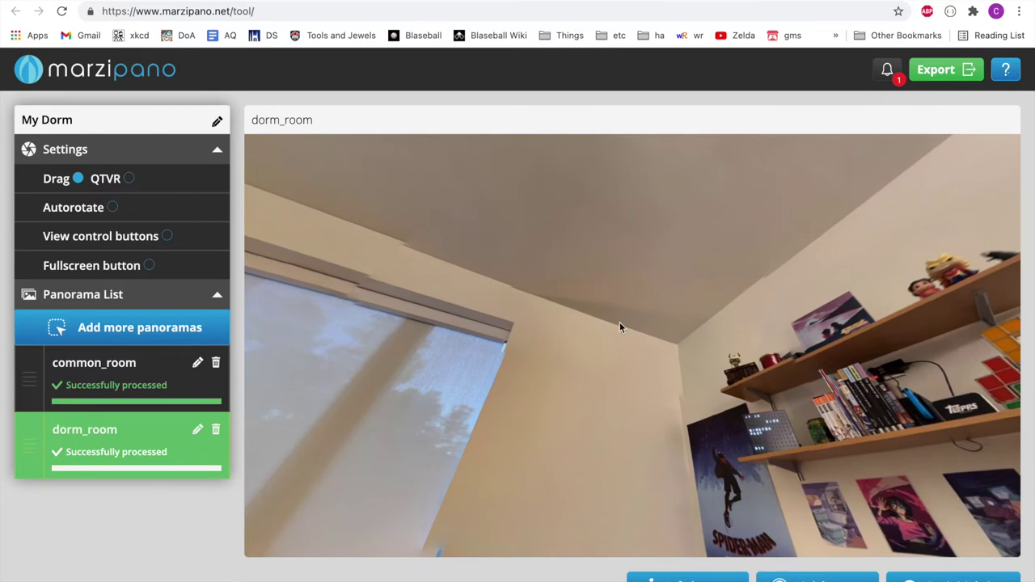
left_click_drag(735, 426, 536, 298)
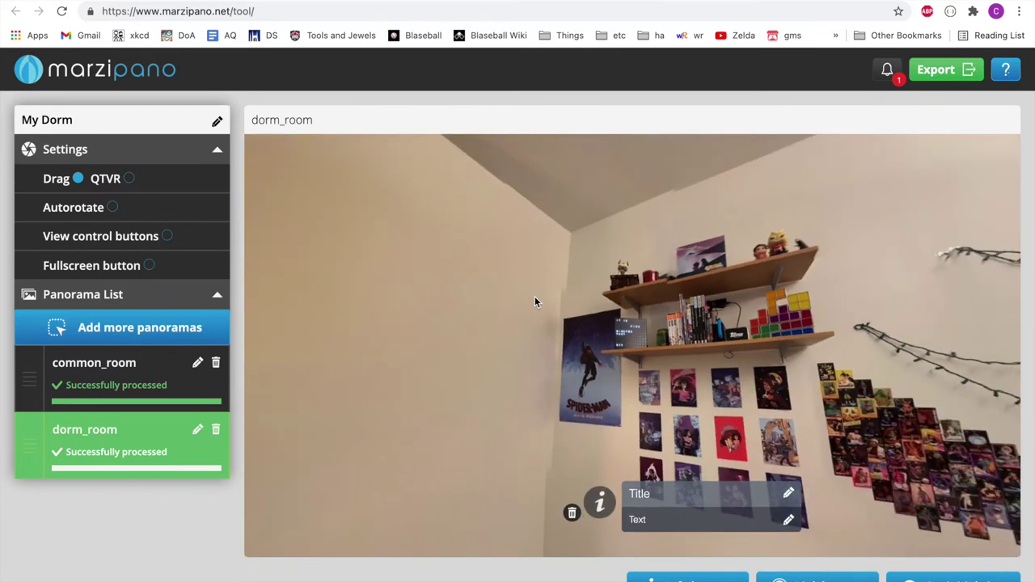
left_click_drag(781, 434, 637, 368)
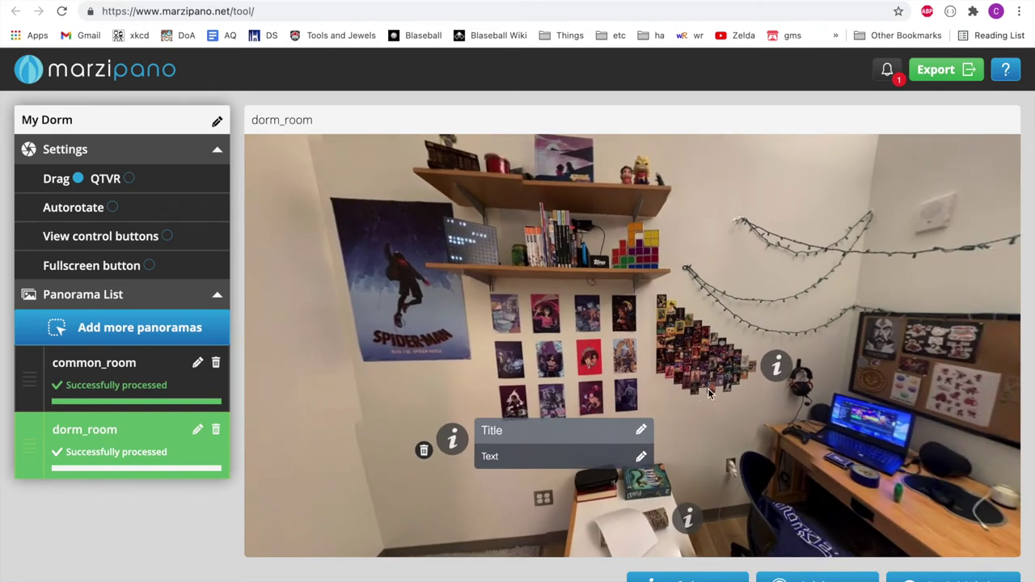
left_click_drag(709, 390, 654, 365)
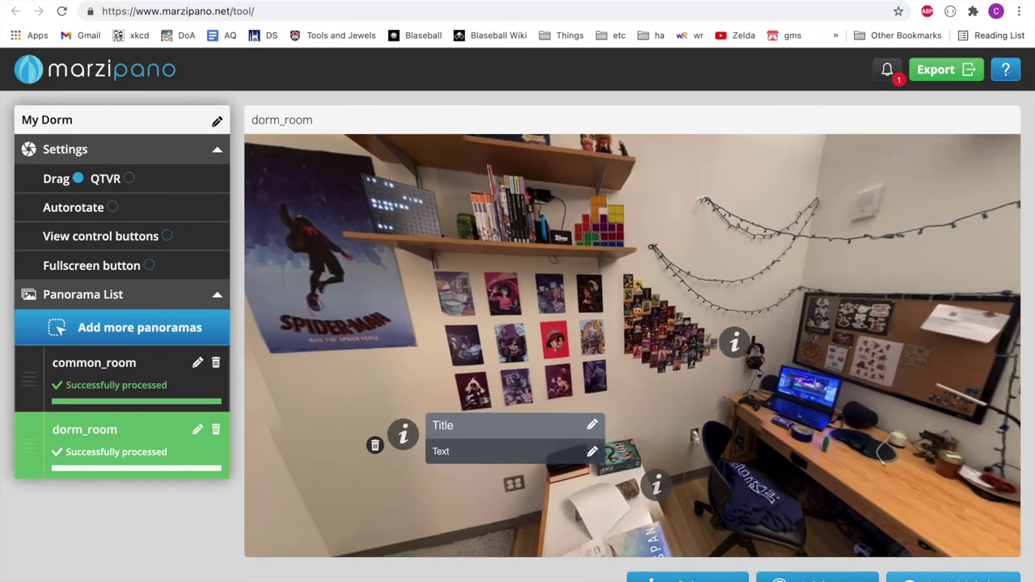
left_click(952, 576)
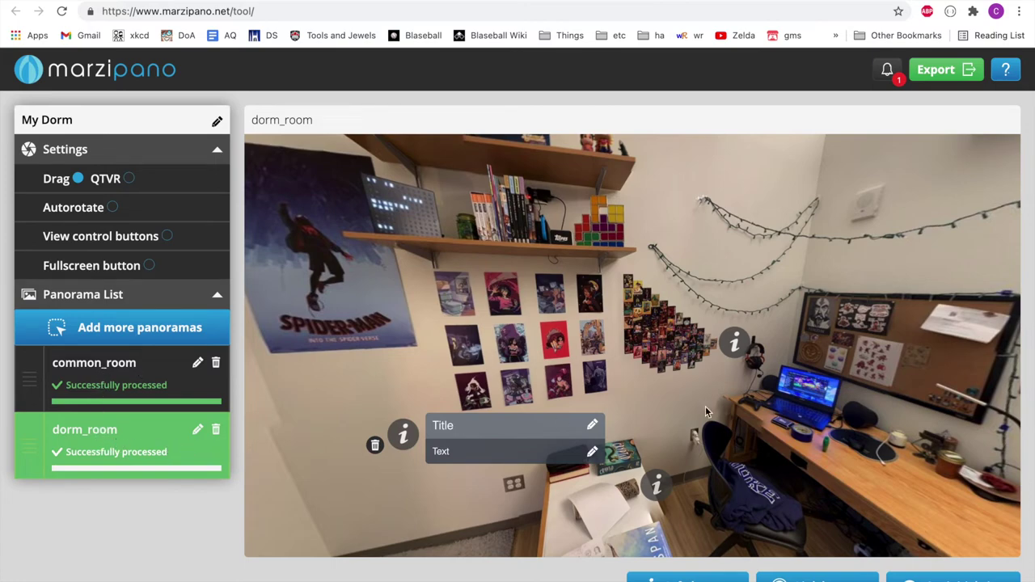
left_click_drag(709, 413, 641, 372)
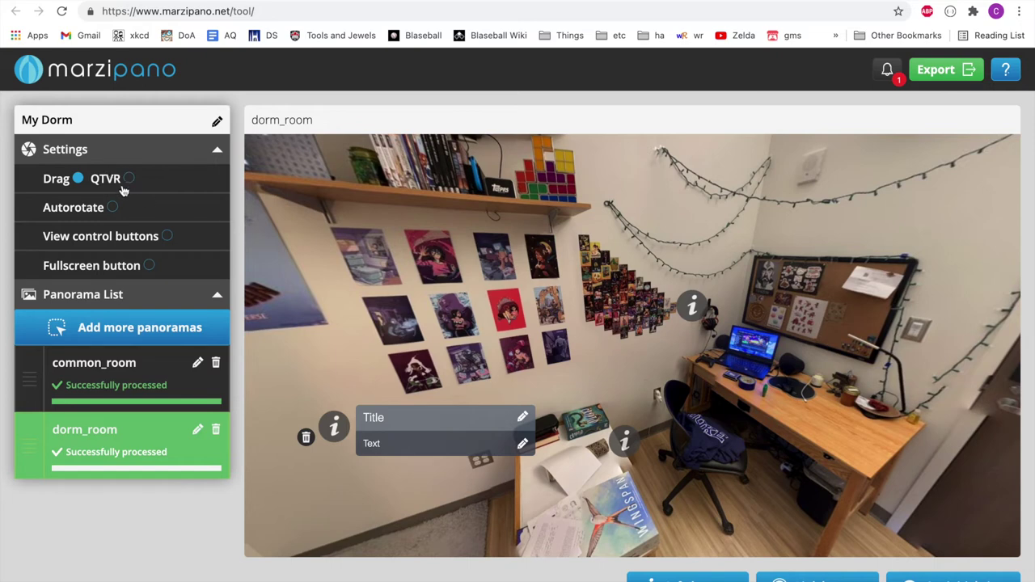
Step: Enable Autorotate, Fullscreen button and View control buttons, then export the tour as a zip
left_click(113, 208)
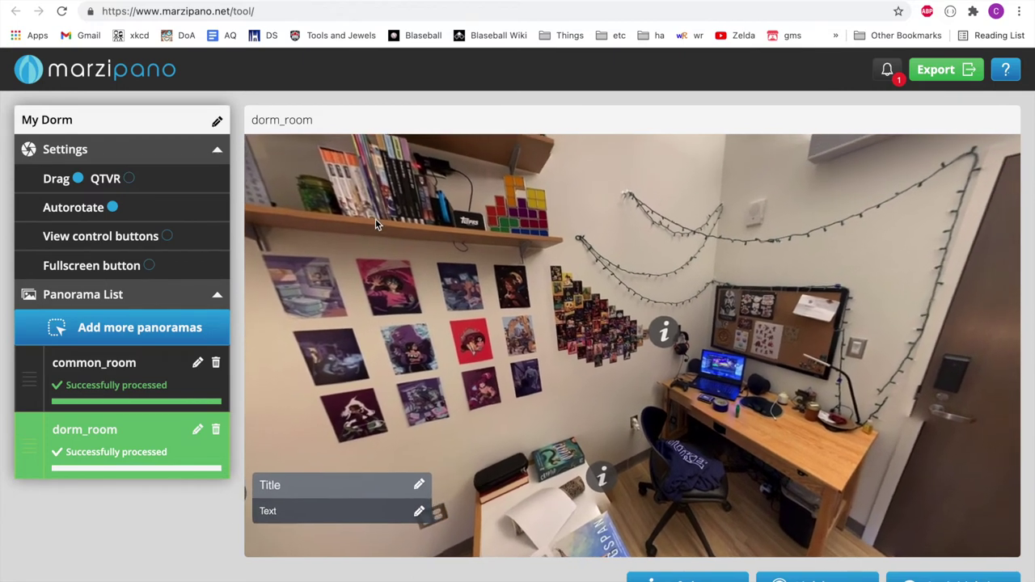
left_click(150, 267)
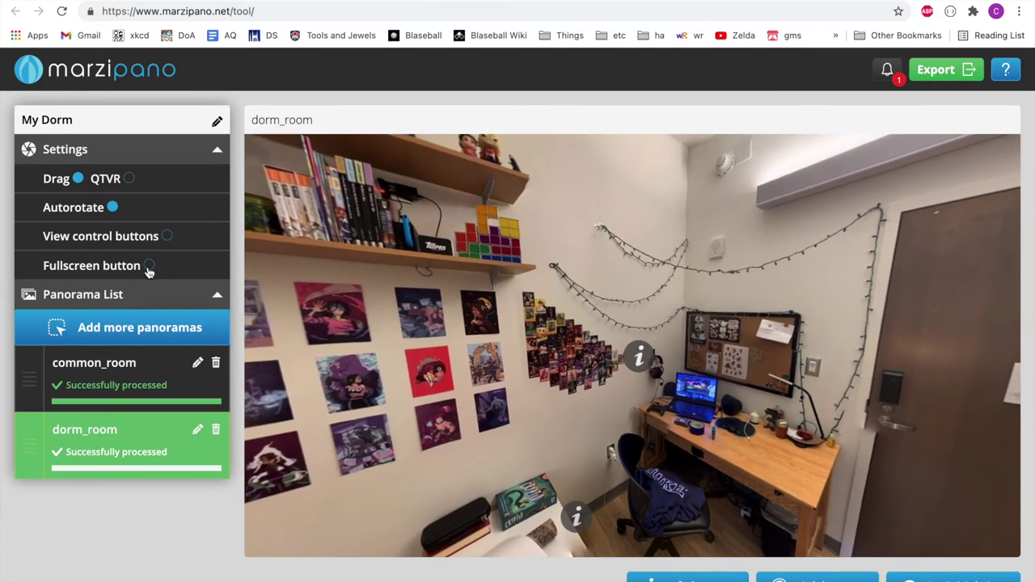
left_click(168, 238)
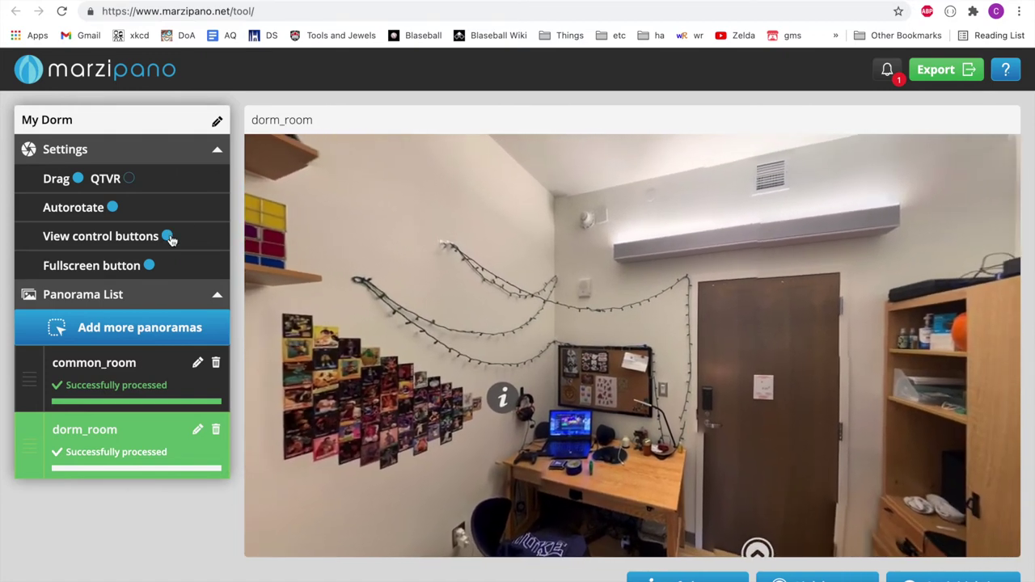
left_click(944, 70)
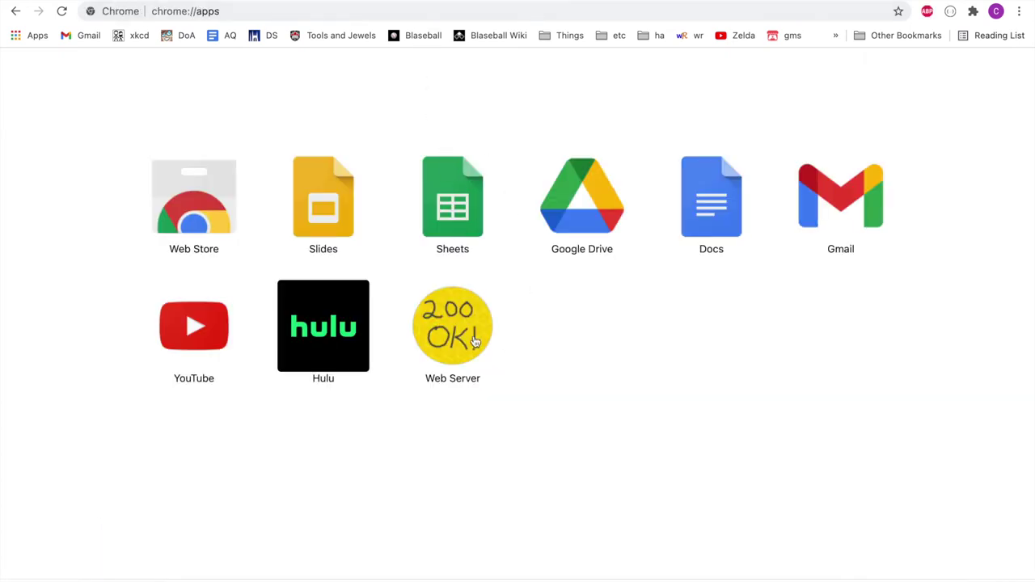
Step: Launch Web Server for Chrome and serve the my-dorm (1) > app-files folder
left_click(441, 299)
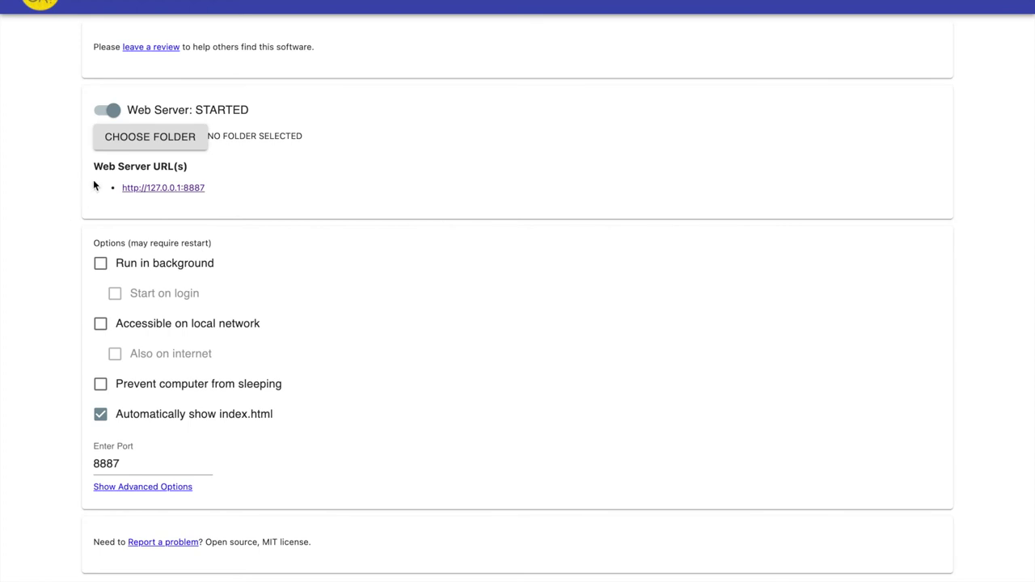
left_click(125, 139)
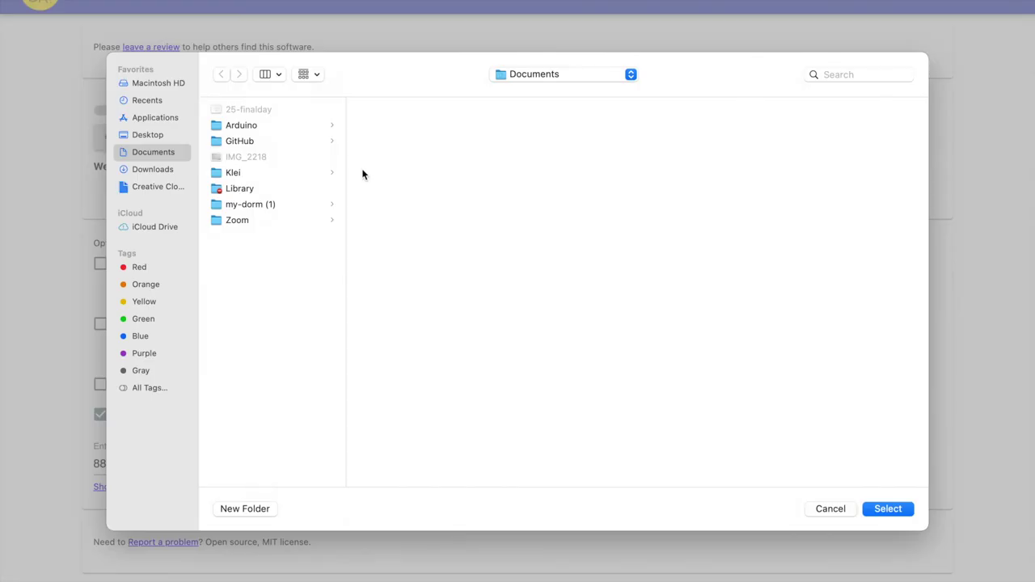
left_click(267, 207)
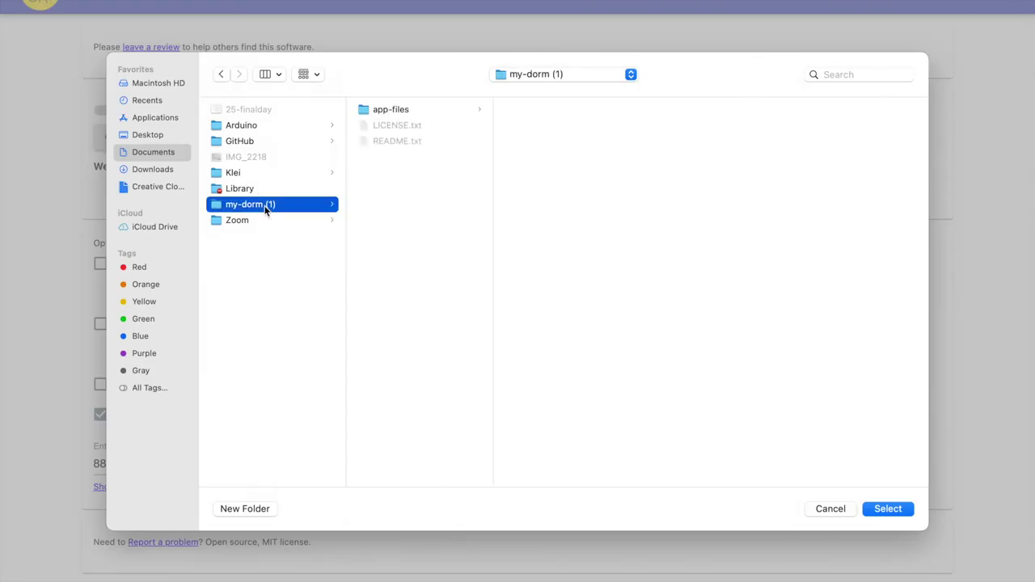
left_click(388, 113)
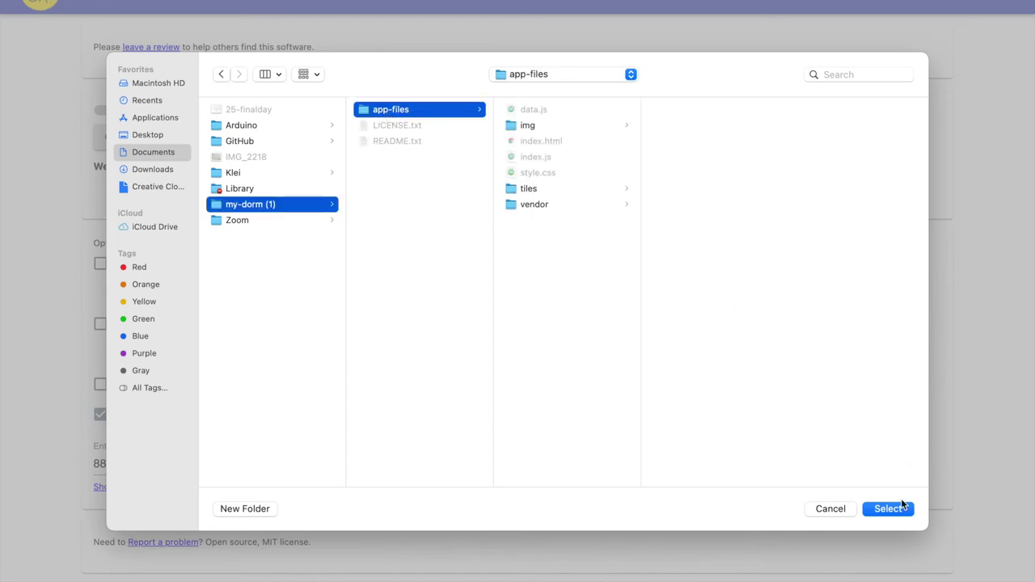
left_click(901, 502)
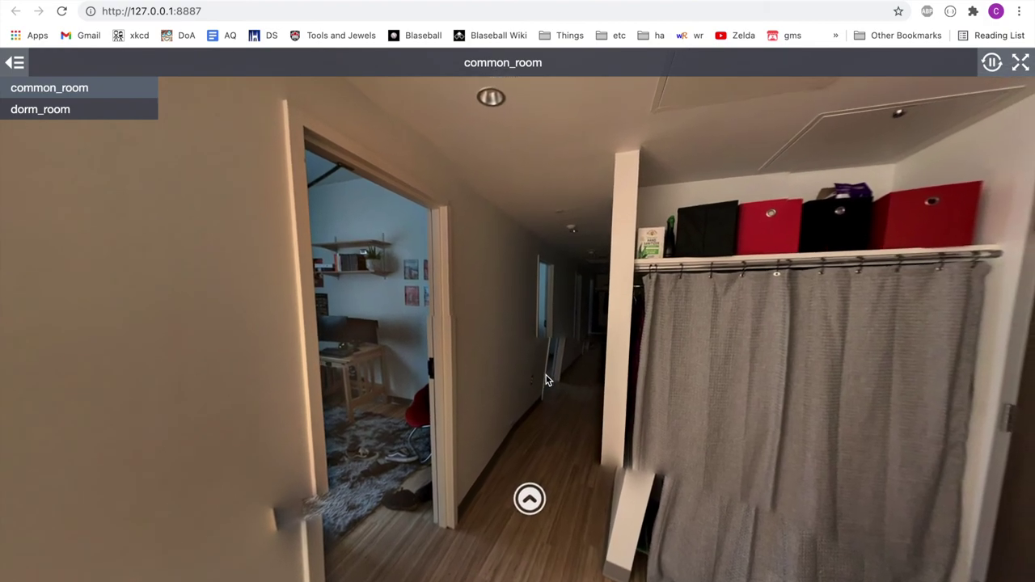
Step: In the locally served tour, follow the common_room link hotspot into dorm_room
left_click(518, 515)
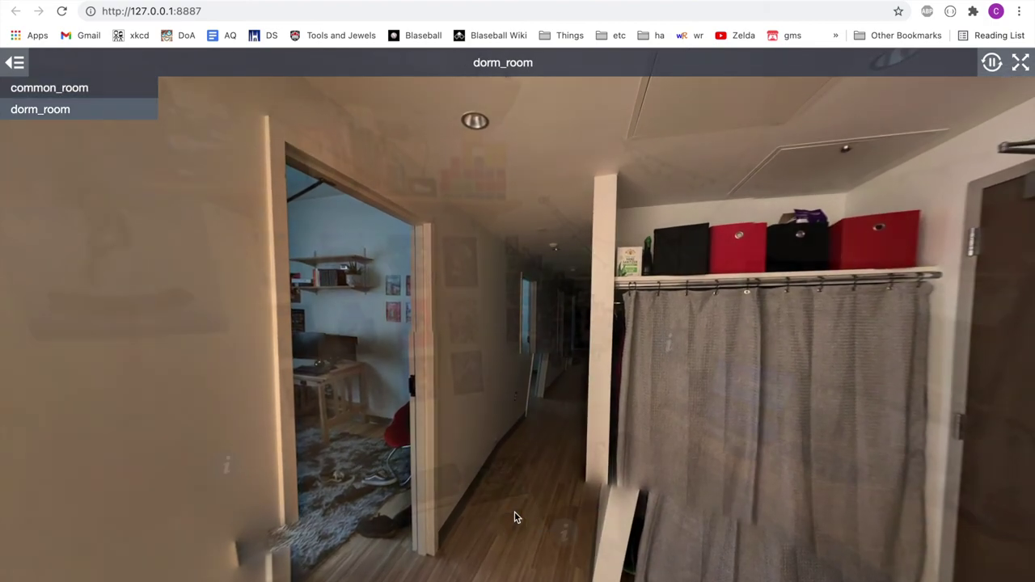